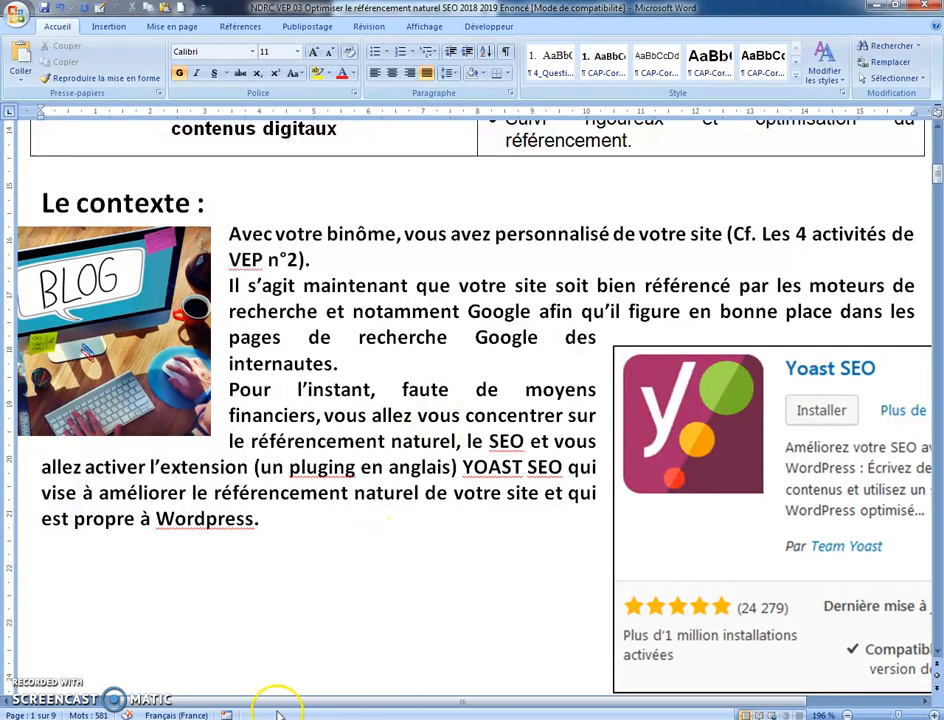
Switch to the WordPress dashboard in Firefox, update WordPress to 5.0.2–fr_FR and look through the new version's welcome page
{"action": "key", "text": "alt+Tab"}
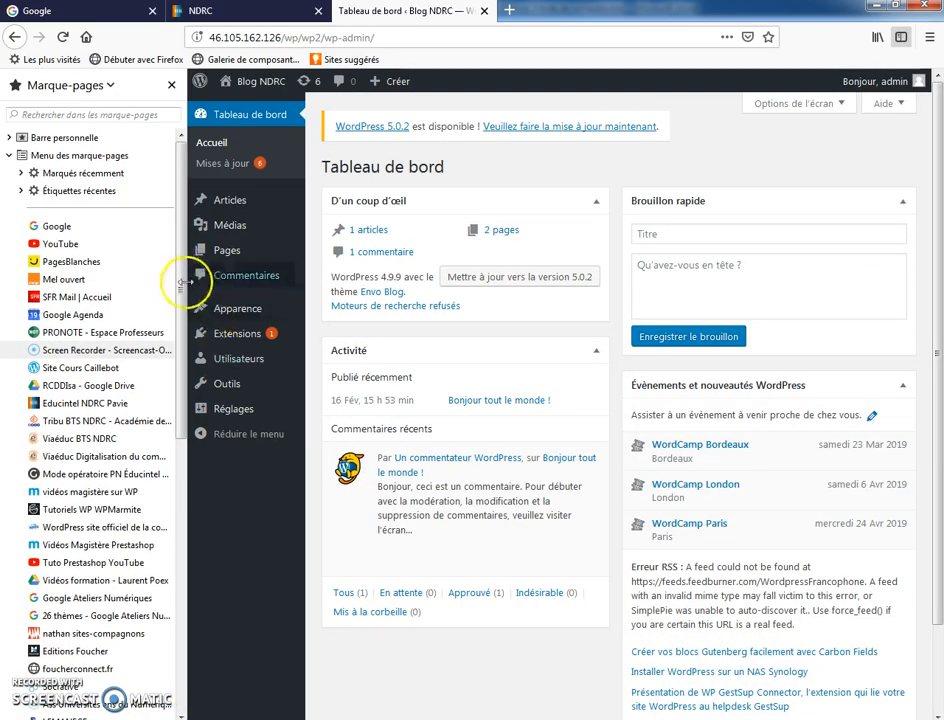
{"action": "left_click", "coordinate": [171, 85]}
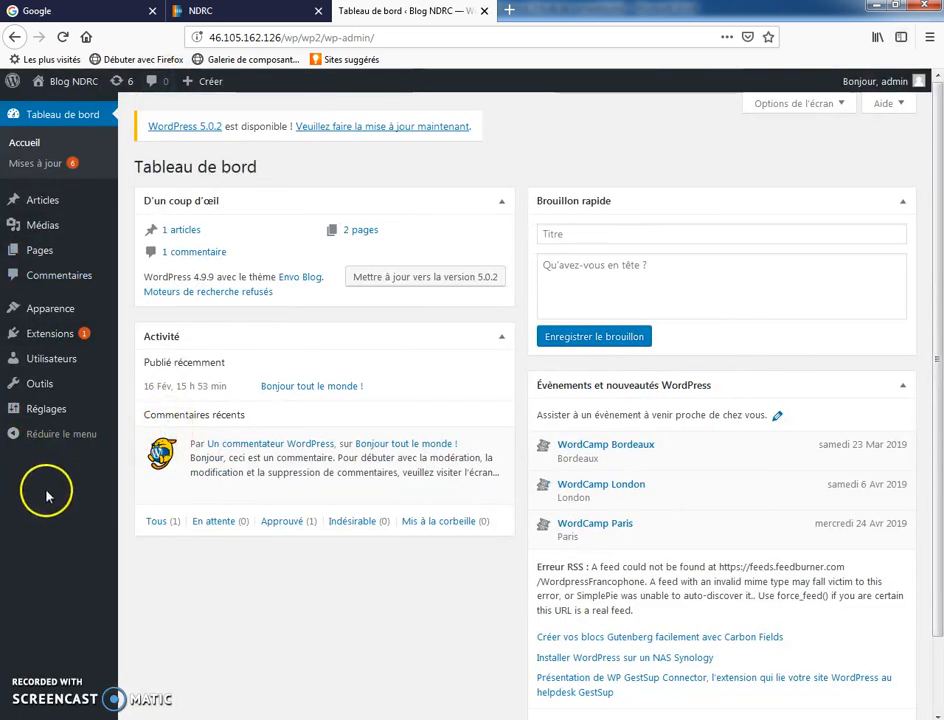
{"action": "left_click", "coordinate": [44, 168]}
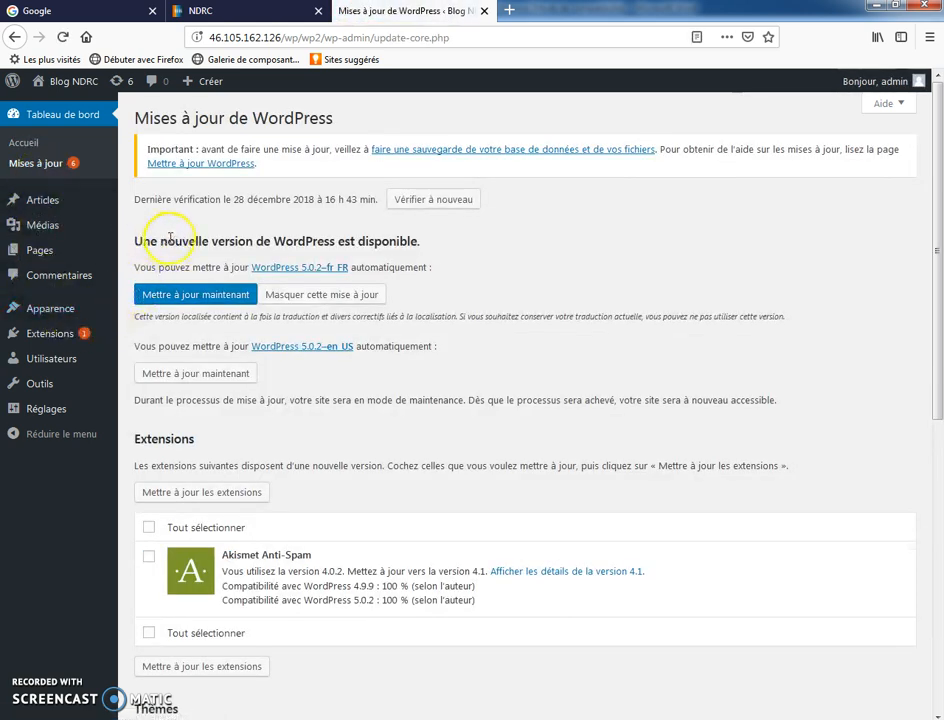
{"action": "left_click", "coordinate": [185, 297]}
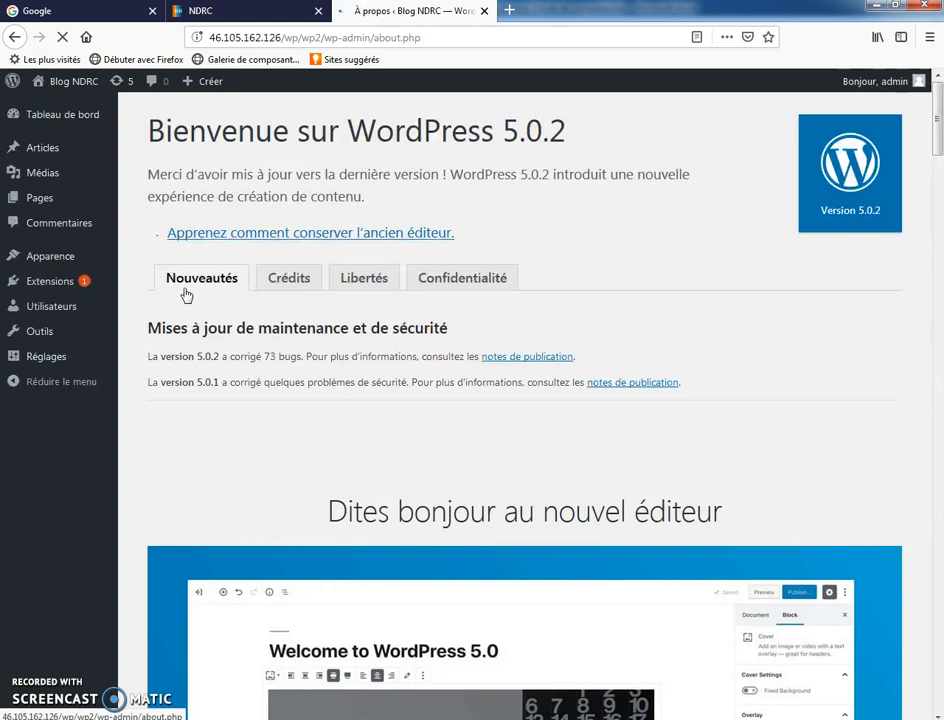
{"action": "mouse_move", "coordinate": [103, 285]}
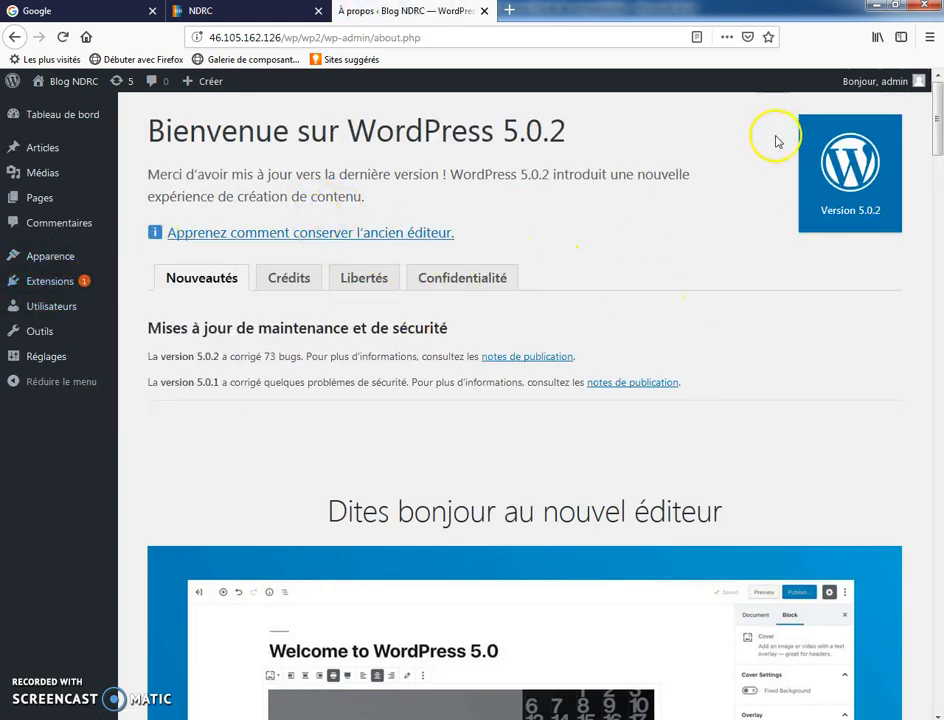
{"action": "left_click_drag", "start_coordinate": [938, 141], "coordinate": [940, 195]}
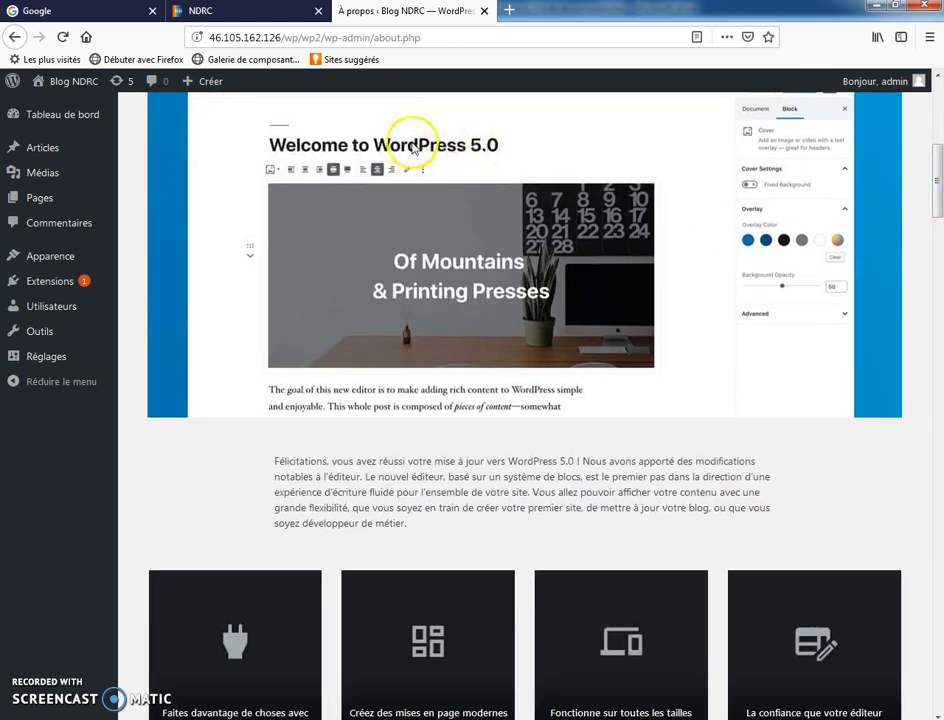
{"action": "scroll", "coordinate": [938, 210], "scroll_direction": "down", "scroll_amount": 4}
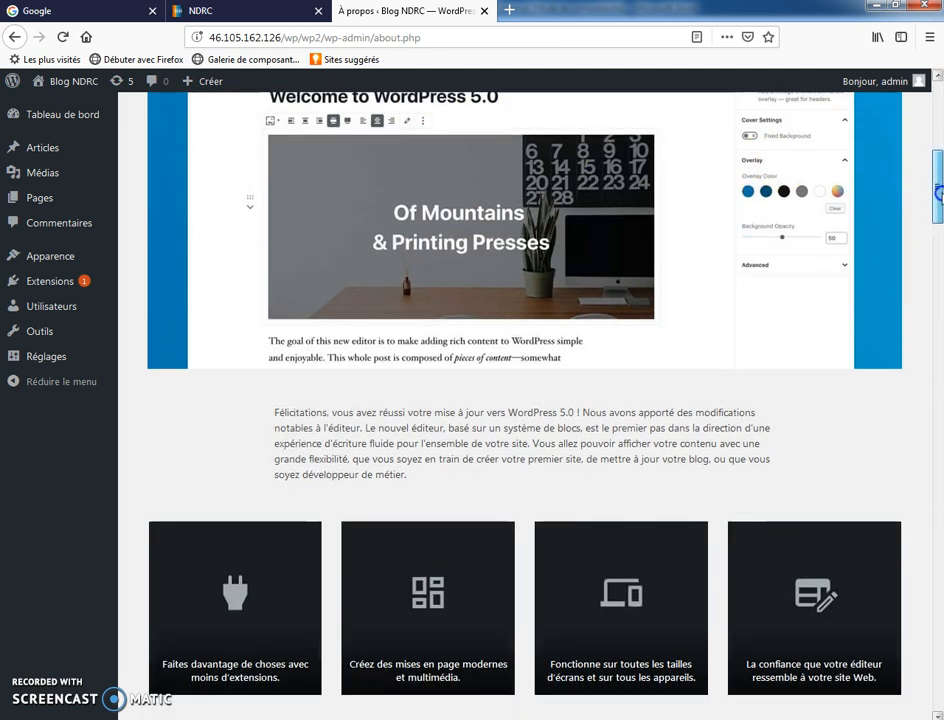
{"action": "left_click_drag", "start_coordinate": [938, 210], "coordinate": [928, 85]}
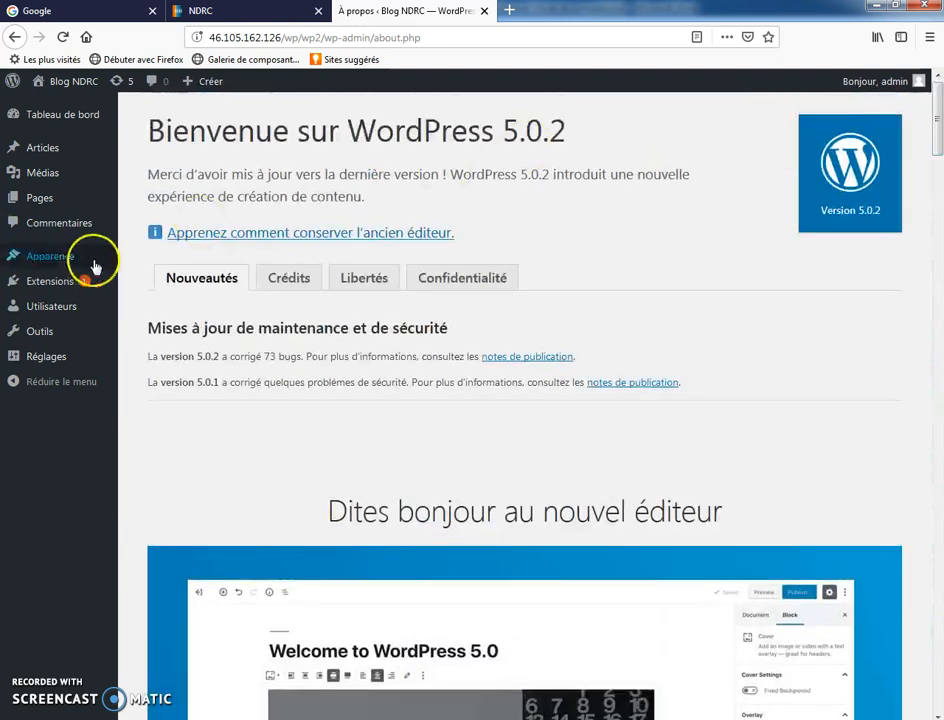
Go to adding a new extension and search the available extensions for Yoast SEO
{"action": "mouse_move", "coordinate": [54, 285]}
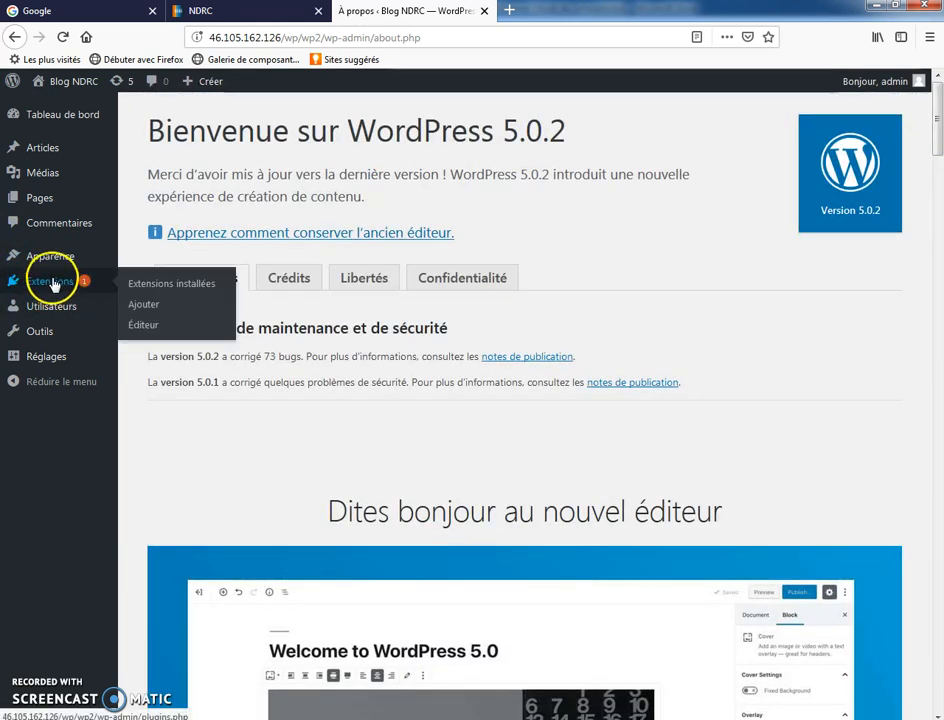
{"action": "left_click", "coordinate": [40, 284]}
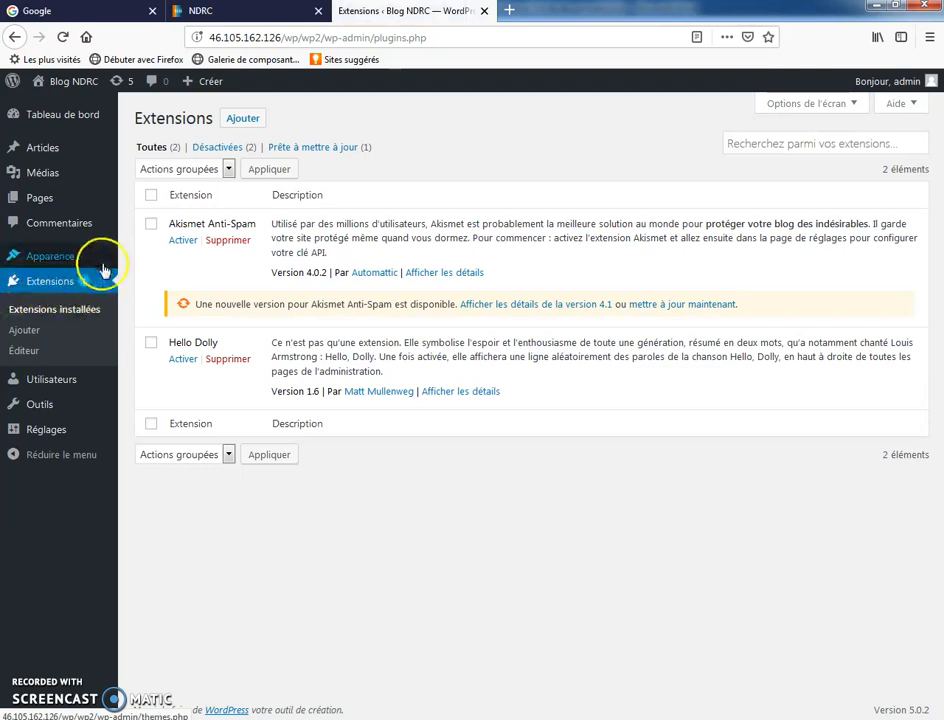
{"action": "left_click", "coordinate": [24, 331]}
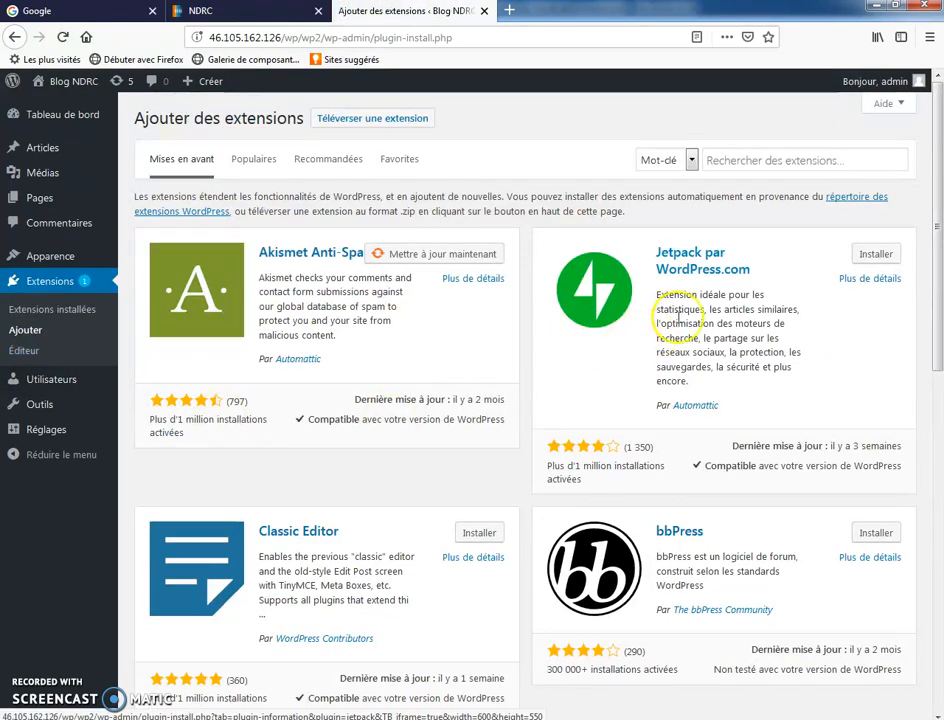
{"action": "left_click", "coordinate": [723, 161]}
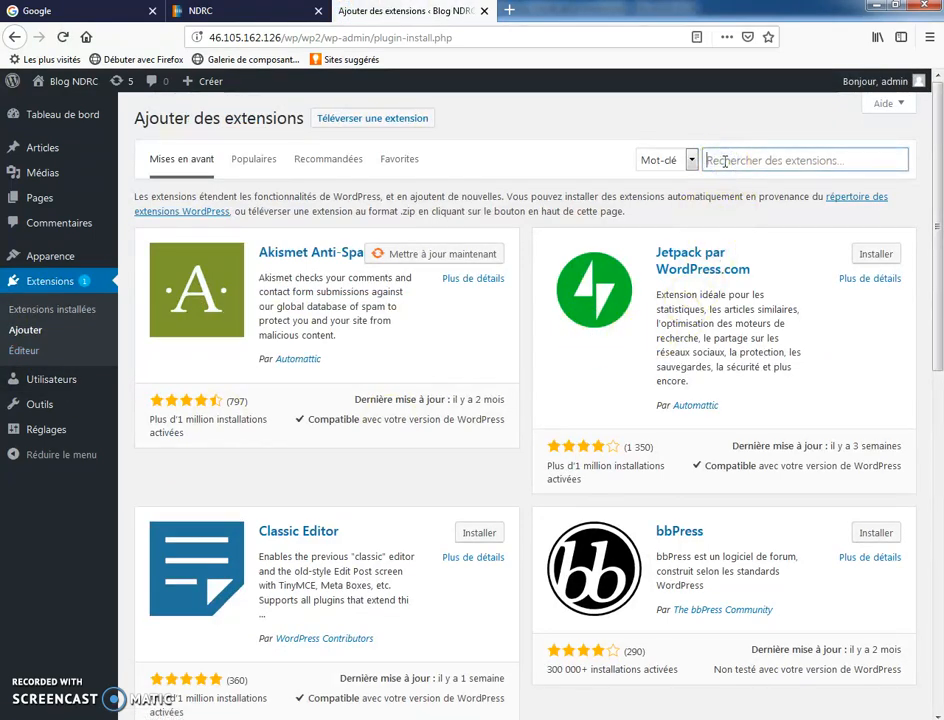
{"action": "type", "text": "Yoasr"}
{"action": "key", "text": "BackSpace"}
{"action": "type", "text": "t SEO"}
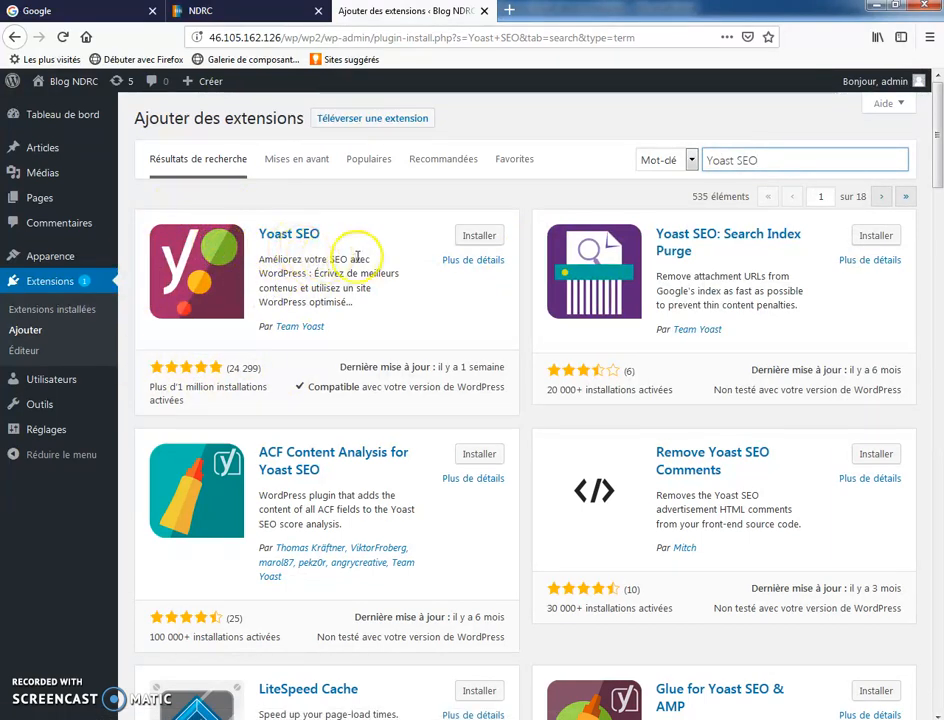
Install and activate the Yoast SEO extension by Team Yoast
{"action": "left_click", "coordinate": [476, 240]}
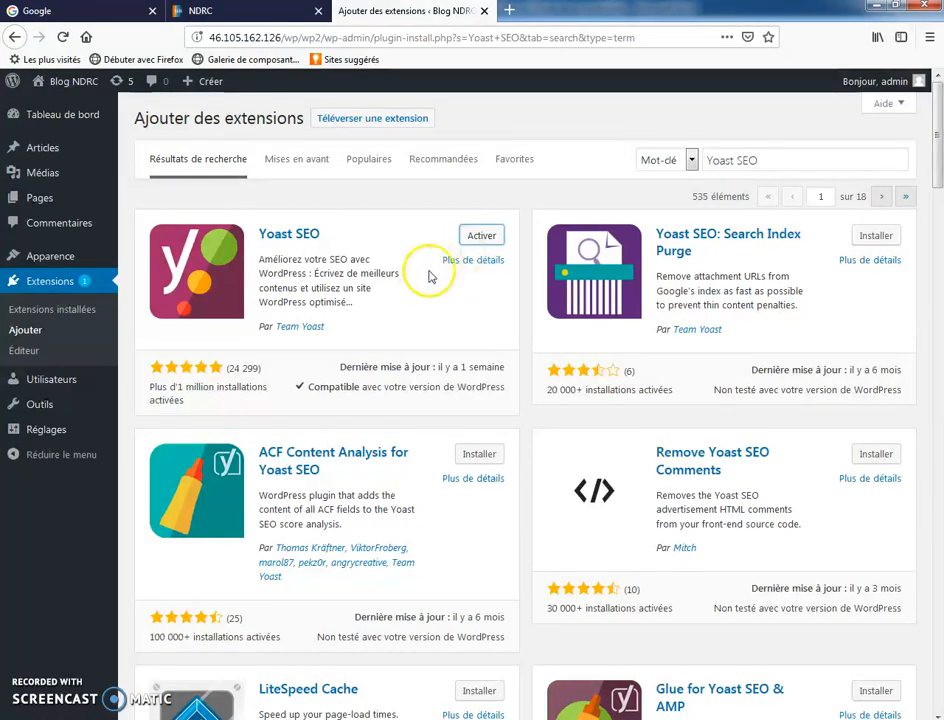
{"action": "left_click", "coordinate": [482, 237]}
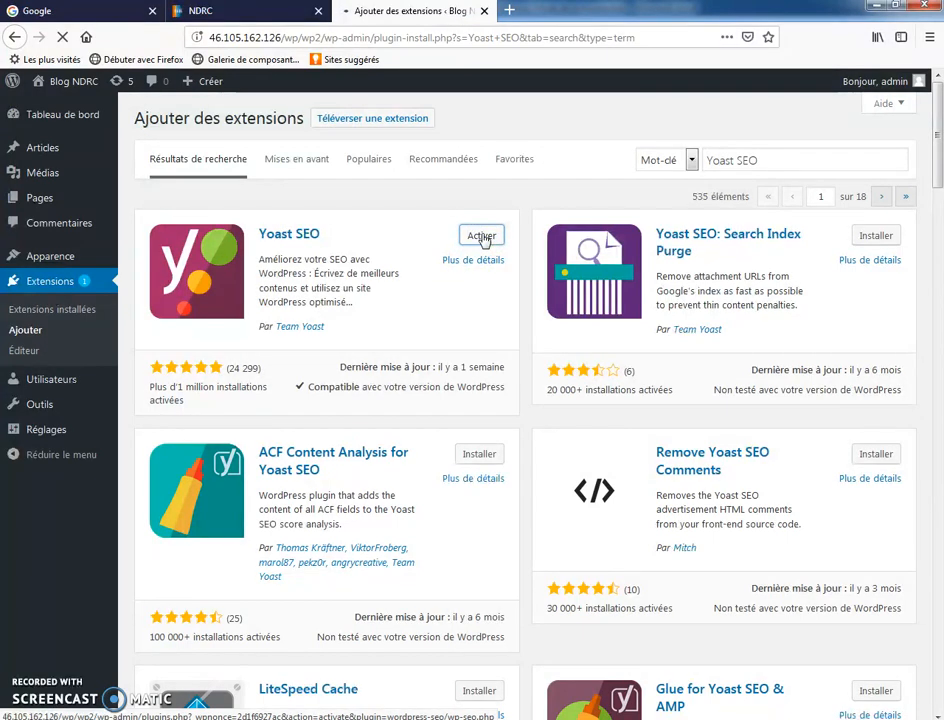
{"action": "left_click", "coordinate": [479, 237]}
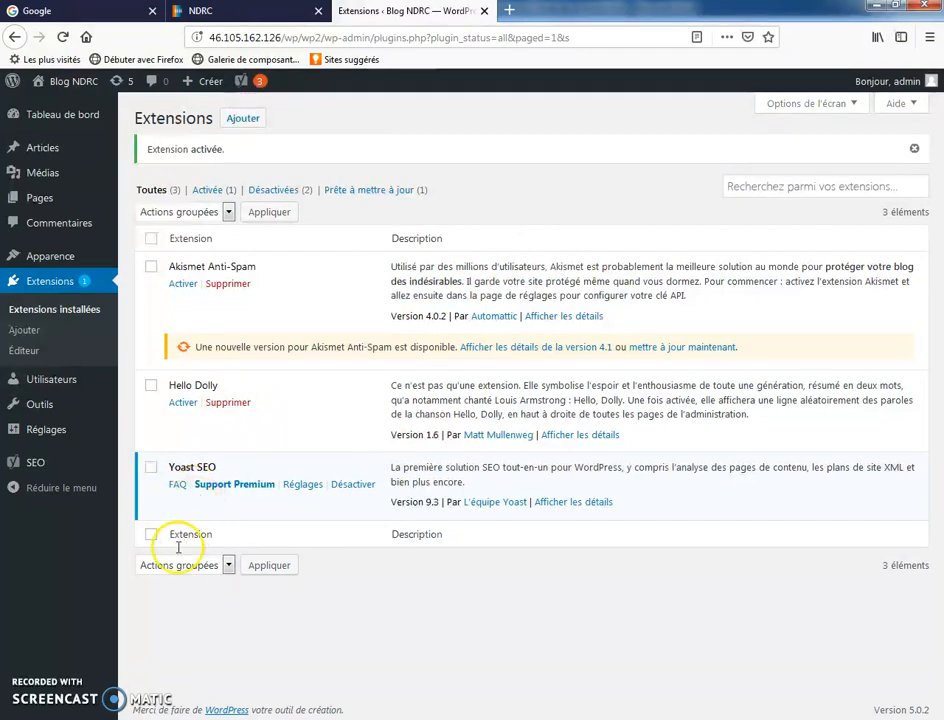
Open the general settings of Yoast SEO and review which of its features are enabled
{"action": "left_click", "coordinate": [35, 464]}
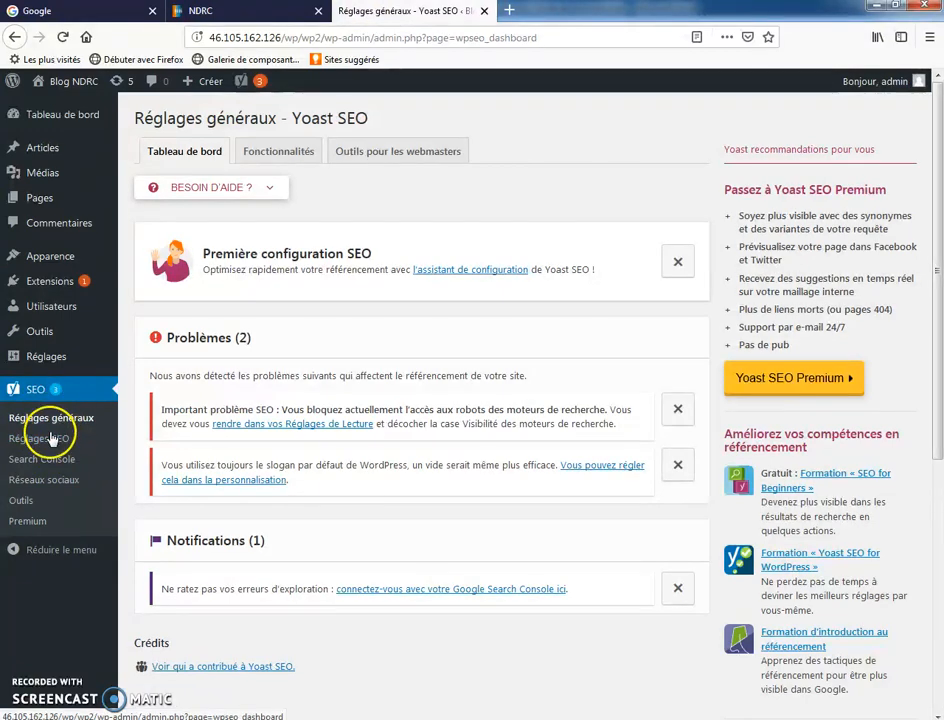
{"action": "left_click", "coordinate": [268, 152]}
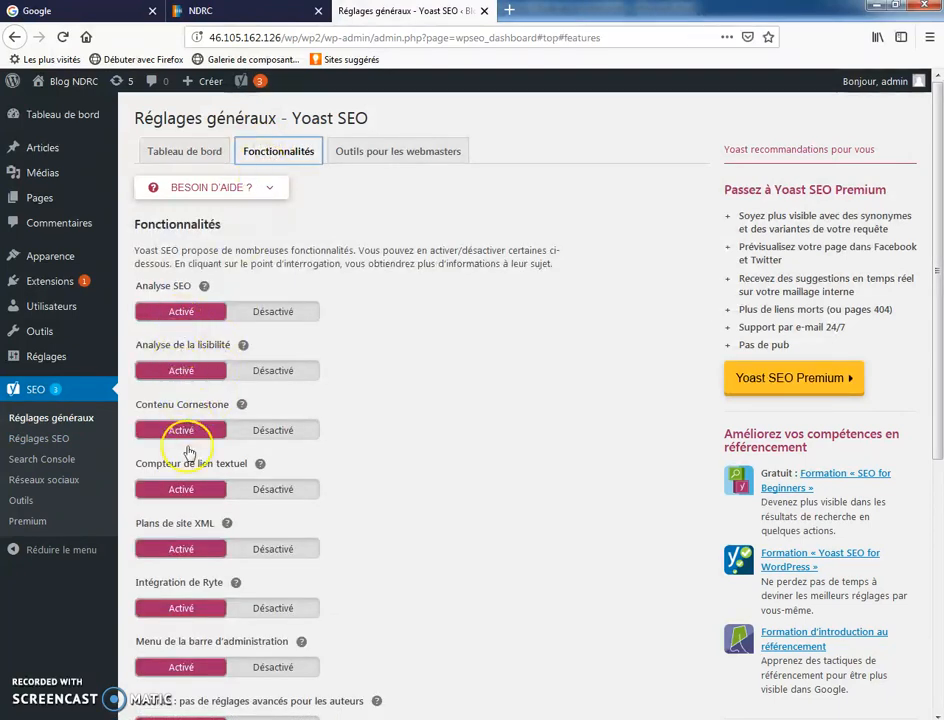
{"action": "scroll", "coordinate": [162, 670], "scroll_direction": "down", "scroll_amount": 3}
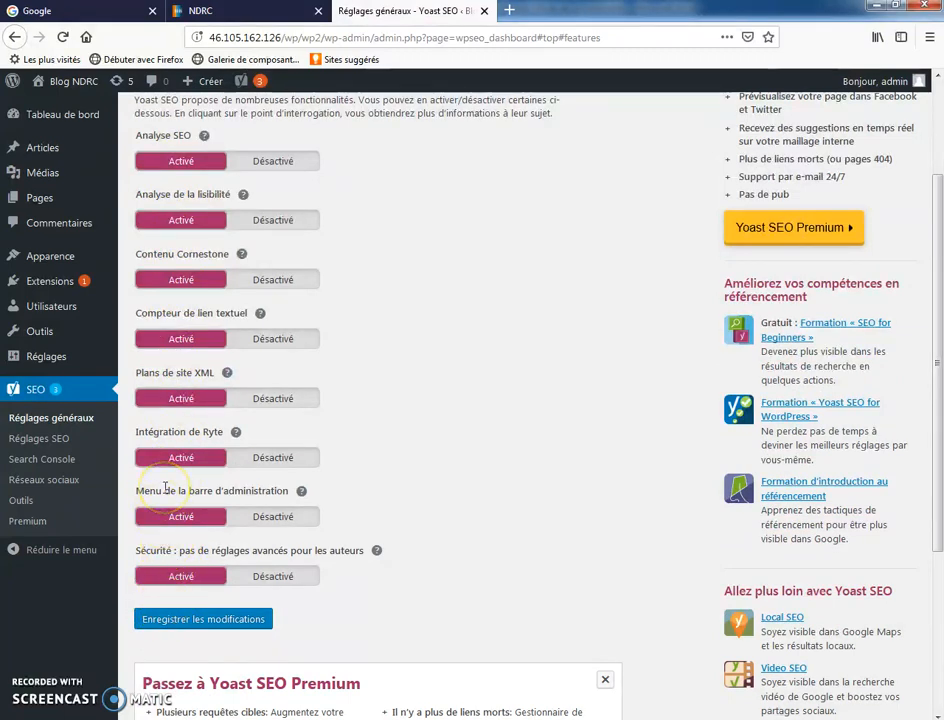
{"action": "scroll", "coordinate": [177, 597], "scroll_direction": "up", "scroll_amount": 2}
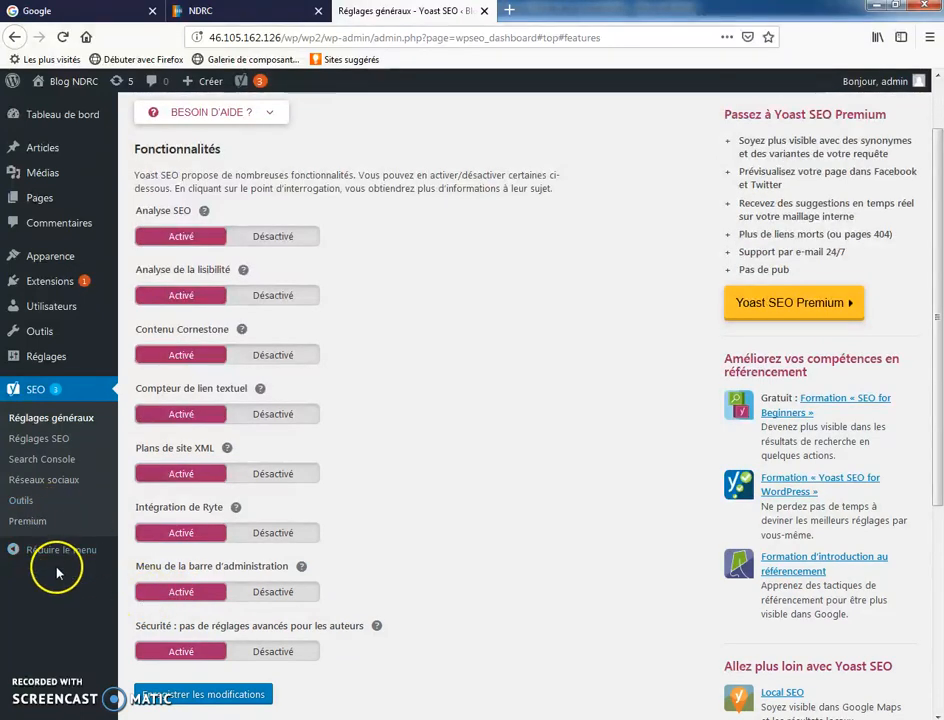
Open the site's permalink settings and compare the example URLs for Numérique, Mois et titre, Date et titre and Simple
{"action": "left_click", "coordinate": [40, 358]}
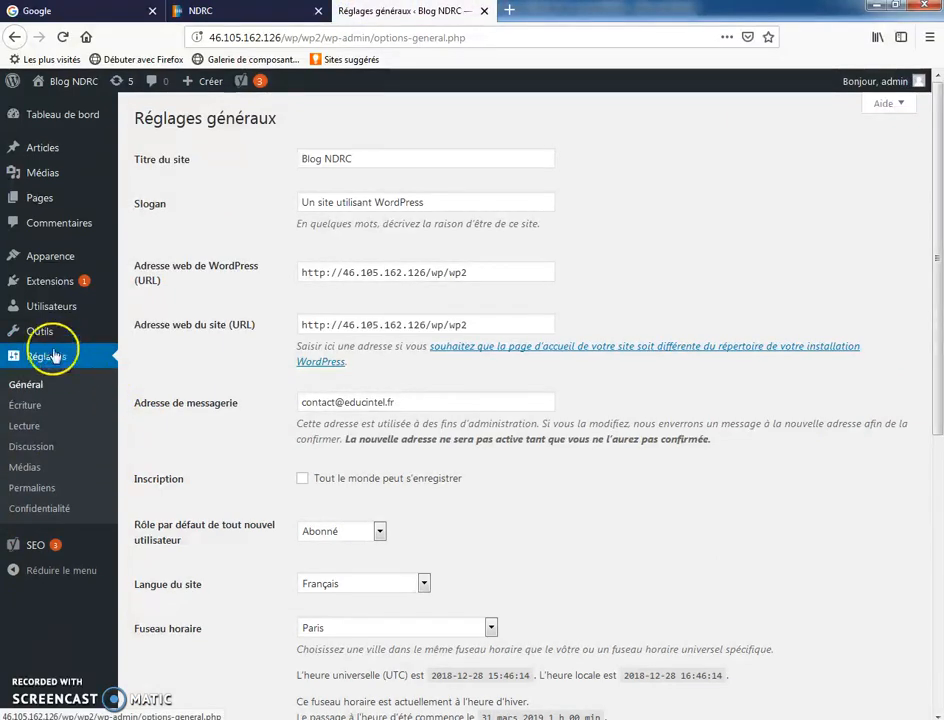
{"action": "left_click", "coordinate": [36, 488]}
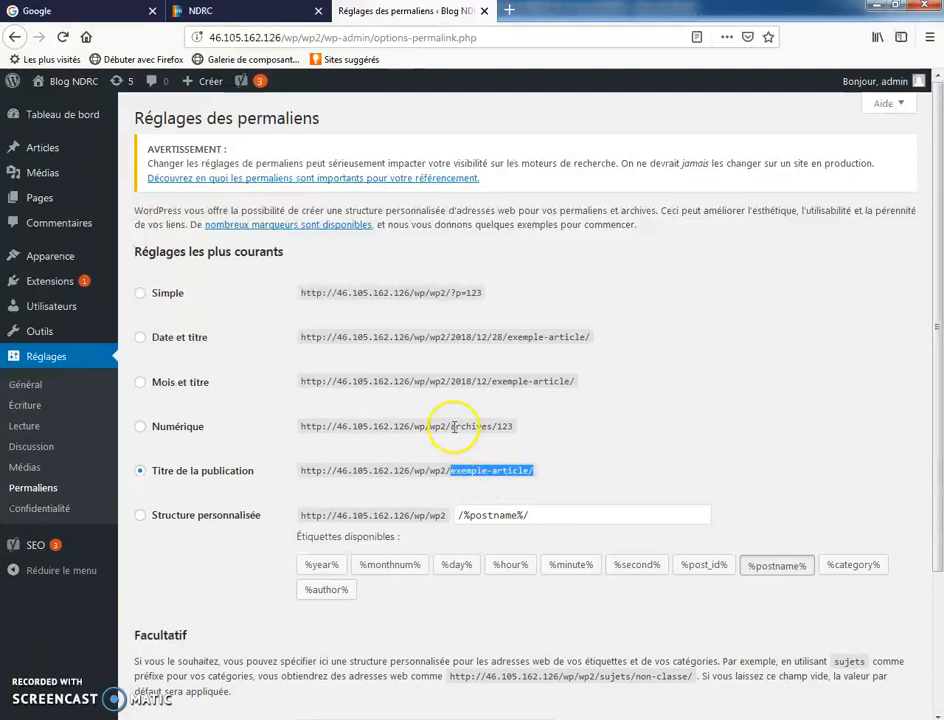
{"action": "left_click_drag", "start_coordinate": [451, 426], "coordinate": [501, 426]}
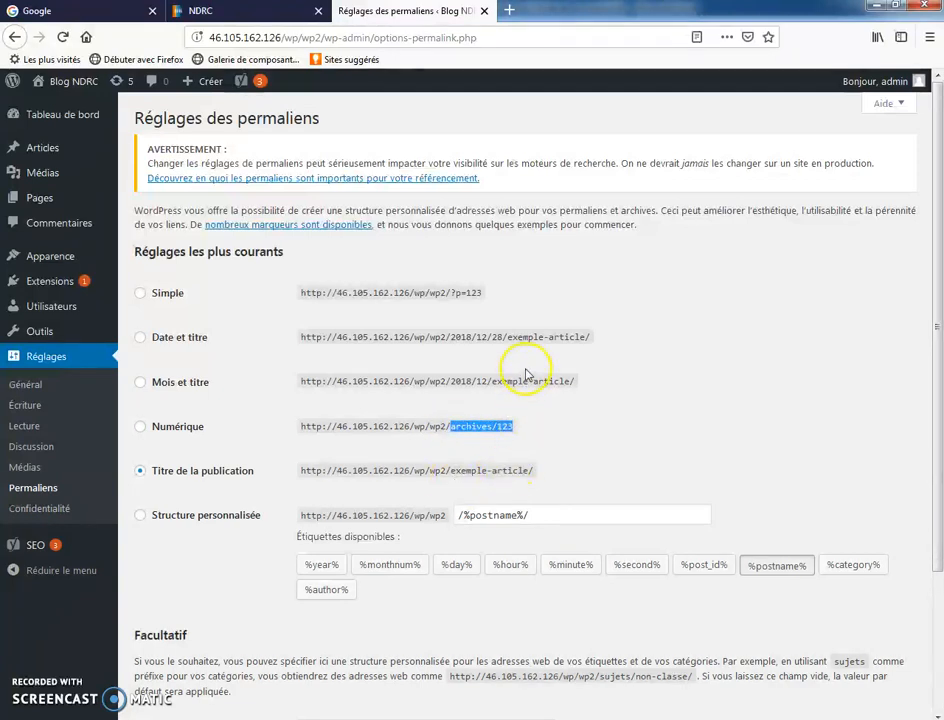
{"action": "left_click", "coordinate": [494, 381]}
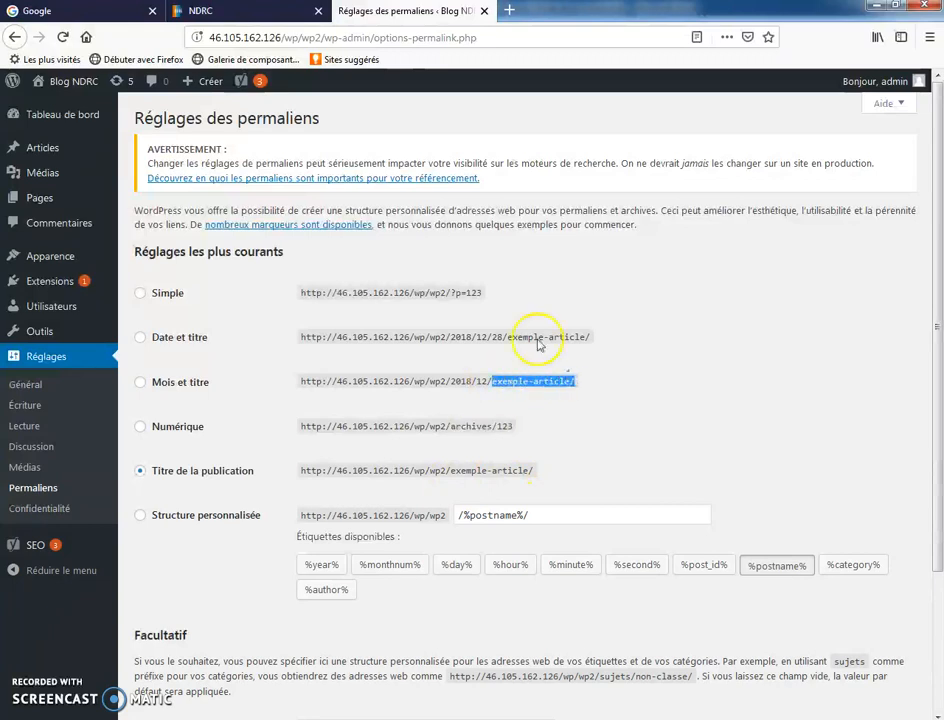
{"action": "left_click_drag", "start_coordinate": [508, 337], "coordinate": [562, 336]}
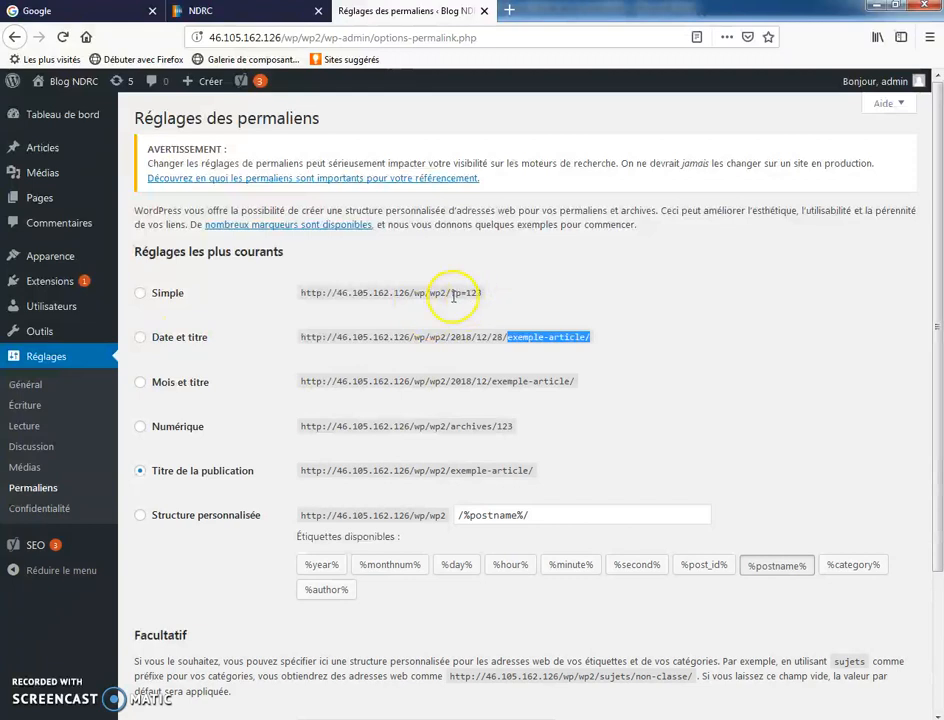
{"action": "left_click_drag", "start_coordinate": [452, 294], "coordinate": [481, 293]}
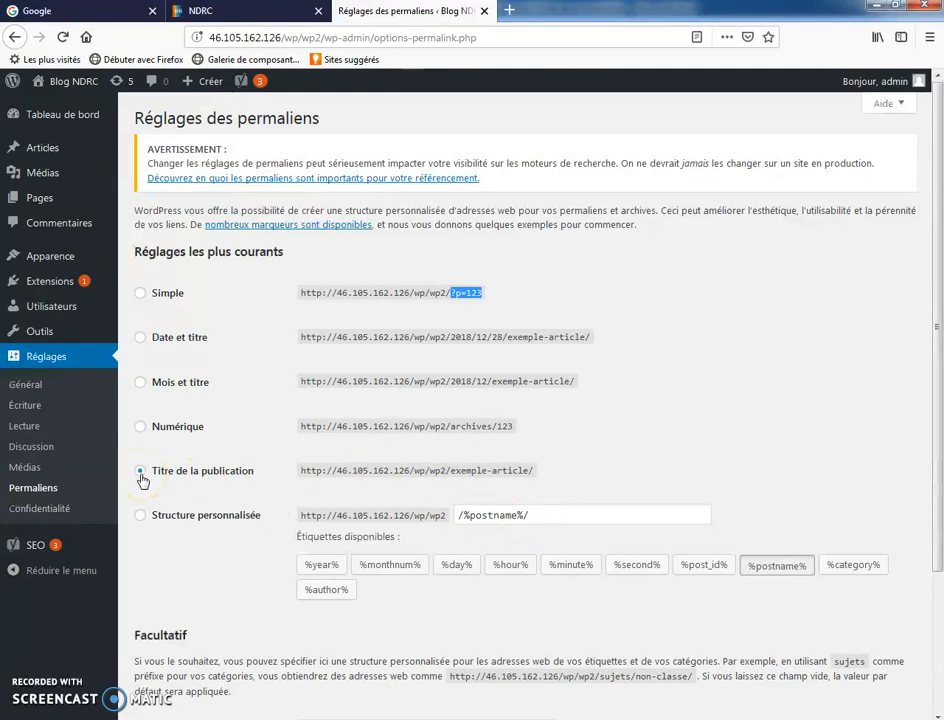
Examine the site address and article title parts of the Titre de la publication example URL
{"action": "left_click", "coordinate": [301, 470]}
{"action": "left_click_drag", "start_coordinate": [301, 470], "coordinate": [447, 470]}
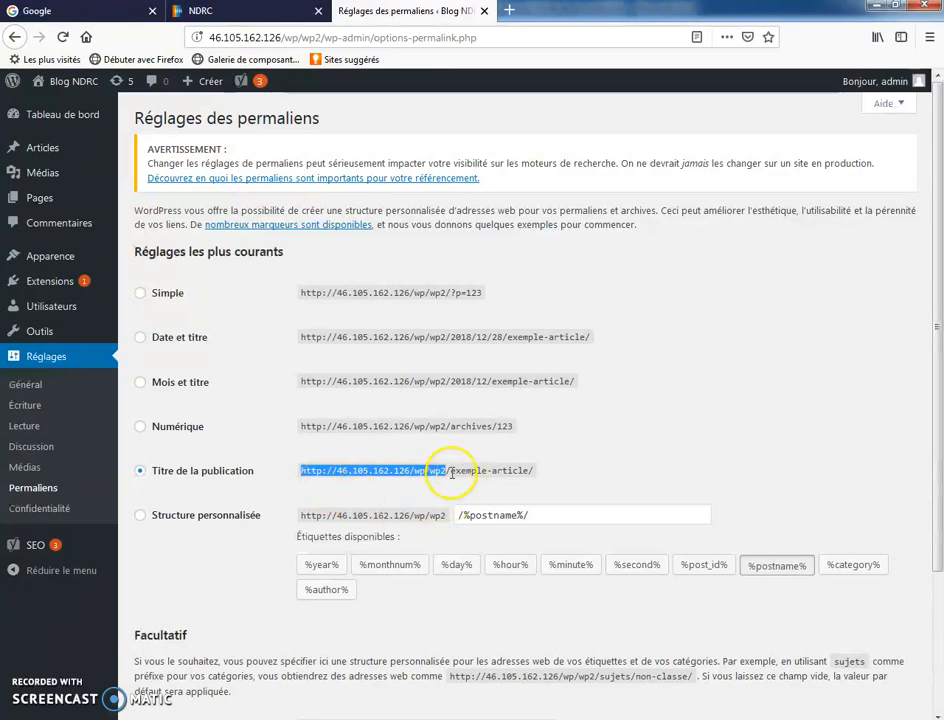
{"action": "left_click", "coordinate": [452, 471]}
{"action": "left_click_drag", "start_coordinate": [459, 471], "coordinate": [508, 471]}
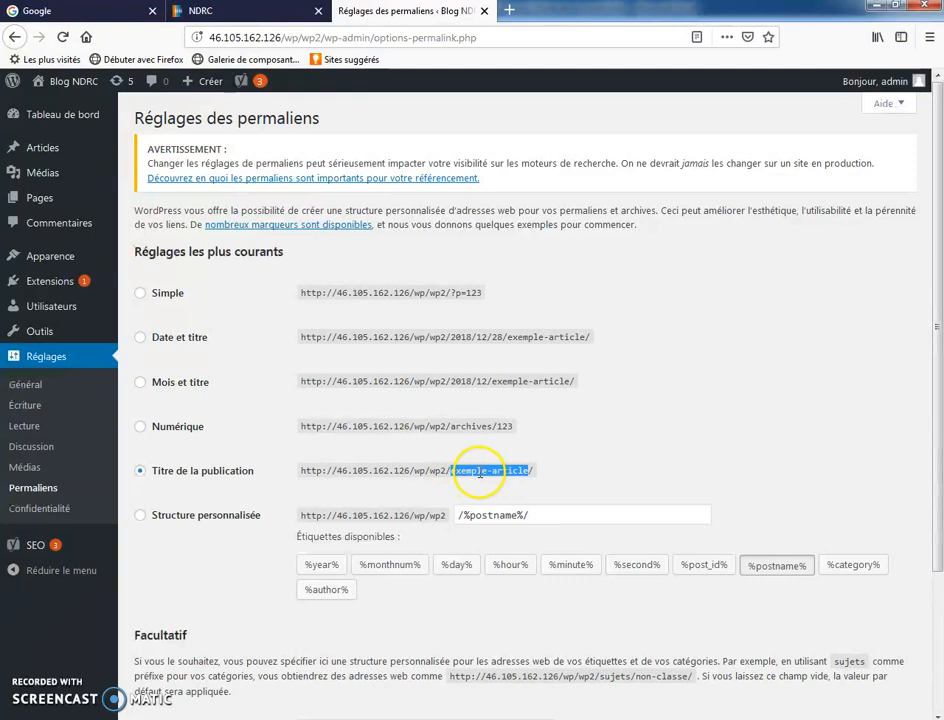
{"action": "left_click", "coordinate": [302, 471]}
{"action": "left_click_drag", "start_coordinate": [302, 471], "coordinate": [534, 472]}
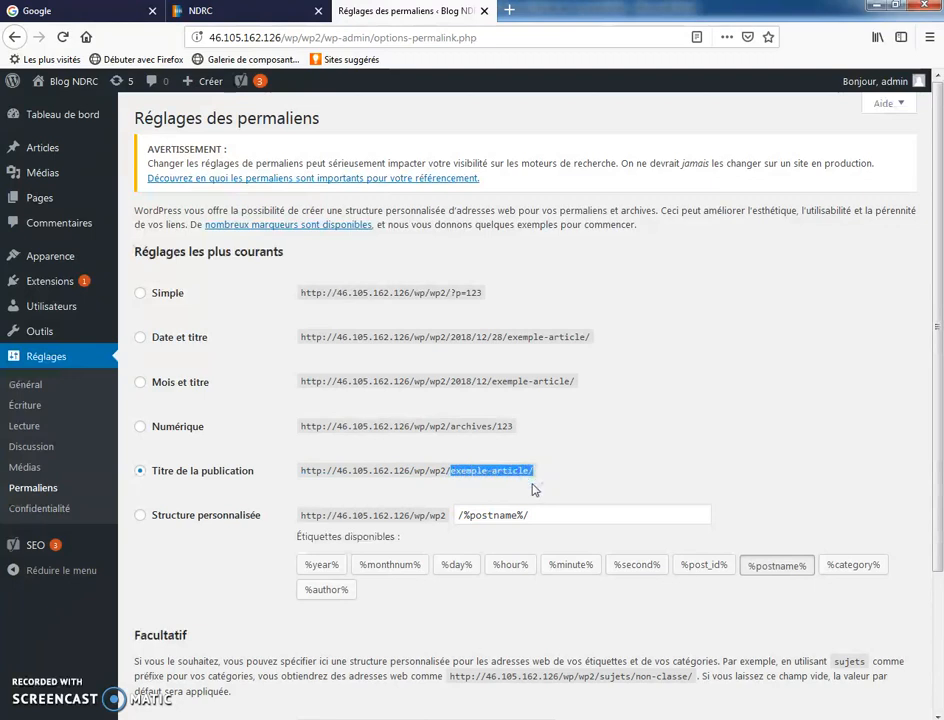